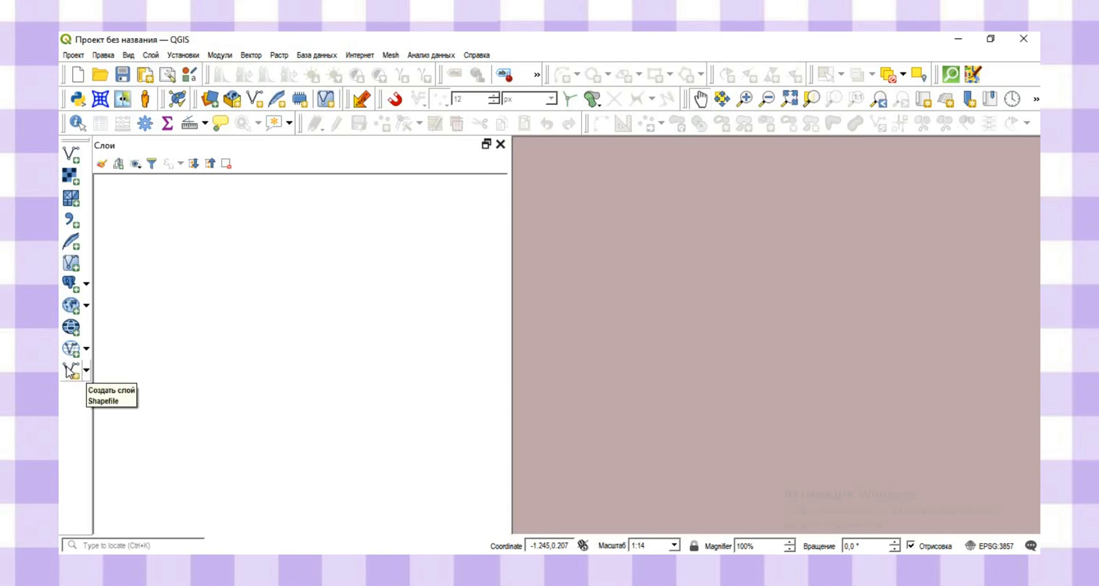
pyautogui.click(87, 371)
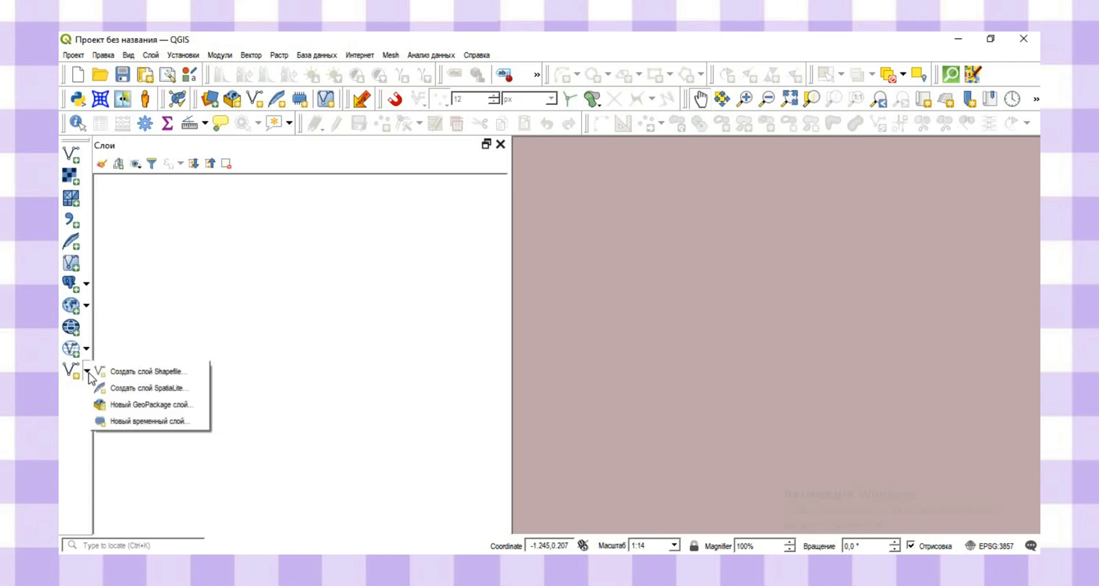
pyautogui.click(183, 372)
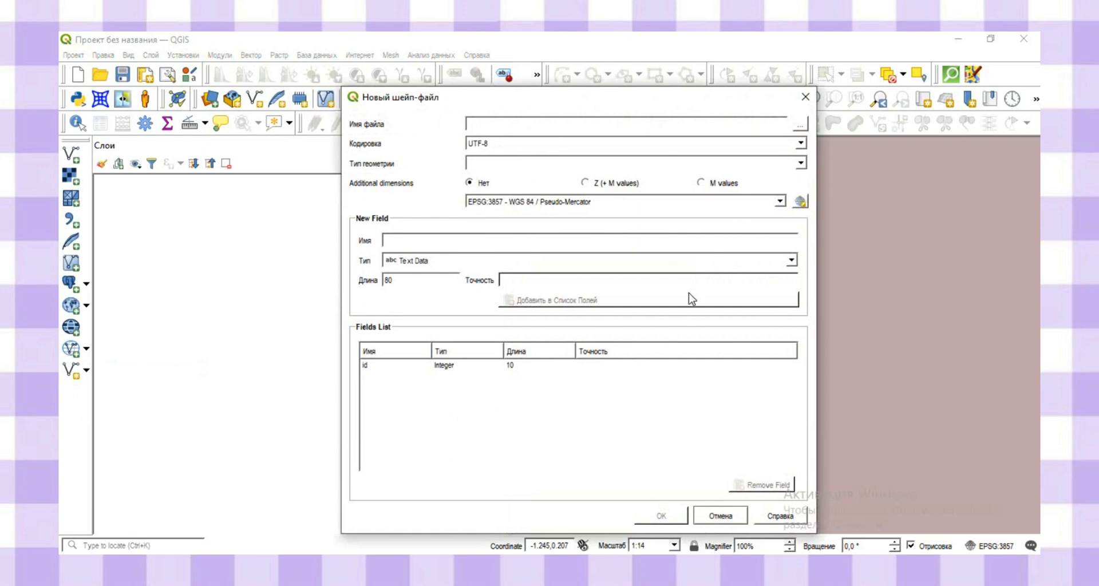
pyautogui.click(804, 98)
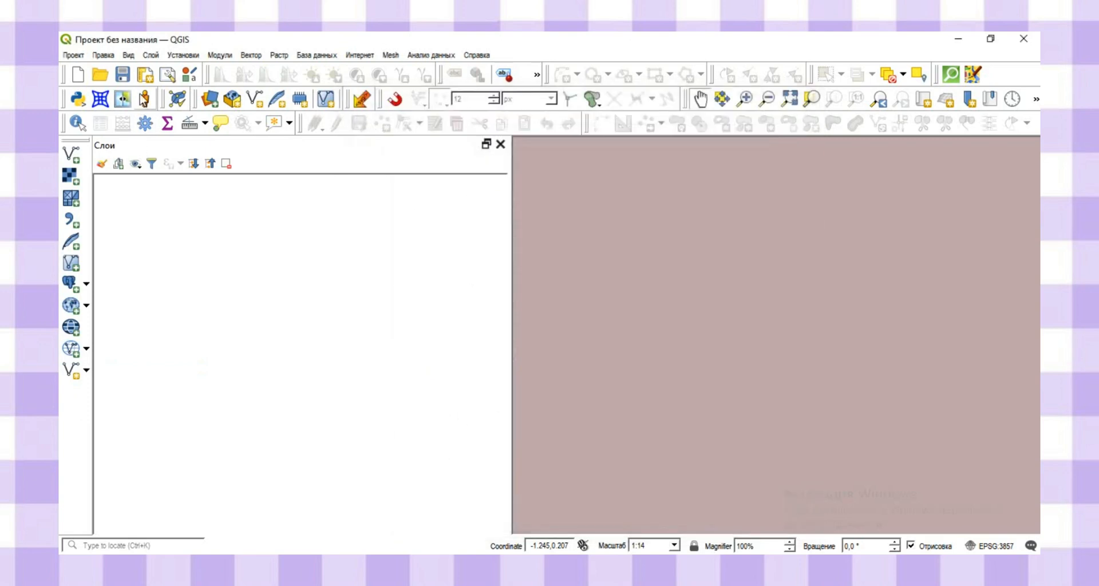
# - Start creating a new Shapefile layer and enlarge its settings window
pyautogui.click(151, 55)
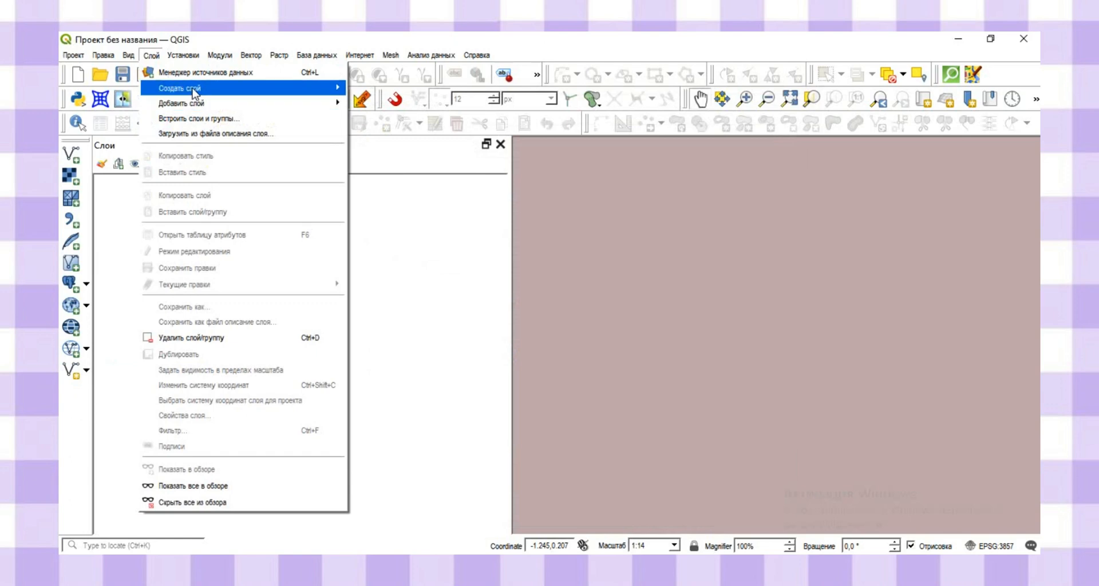
pyautogui.moveTo(195, 92)
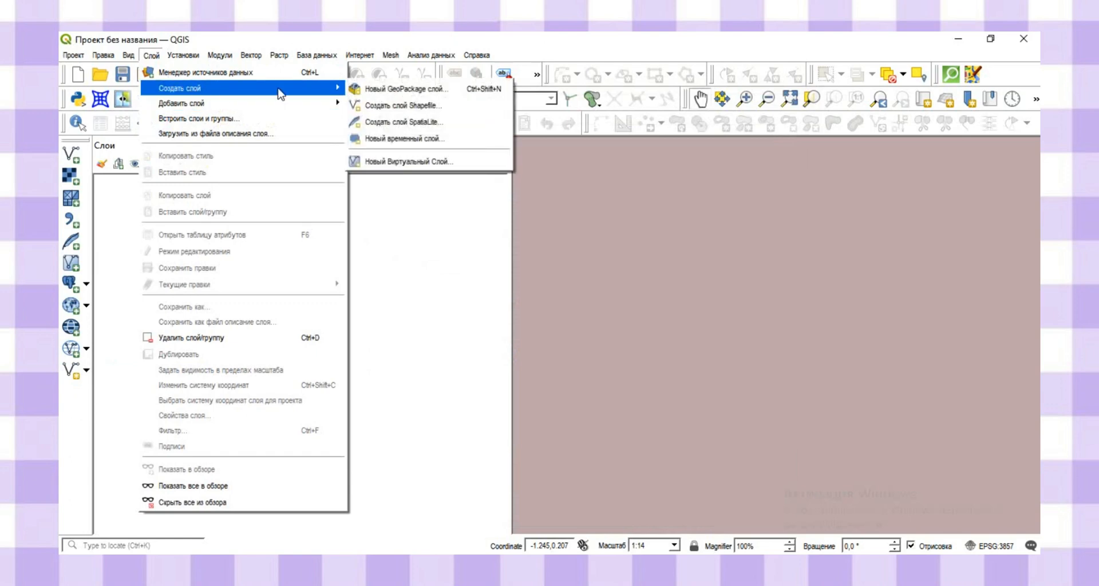
pyautogui.click(376, 107)
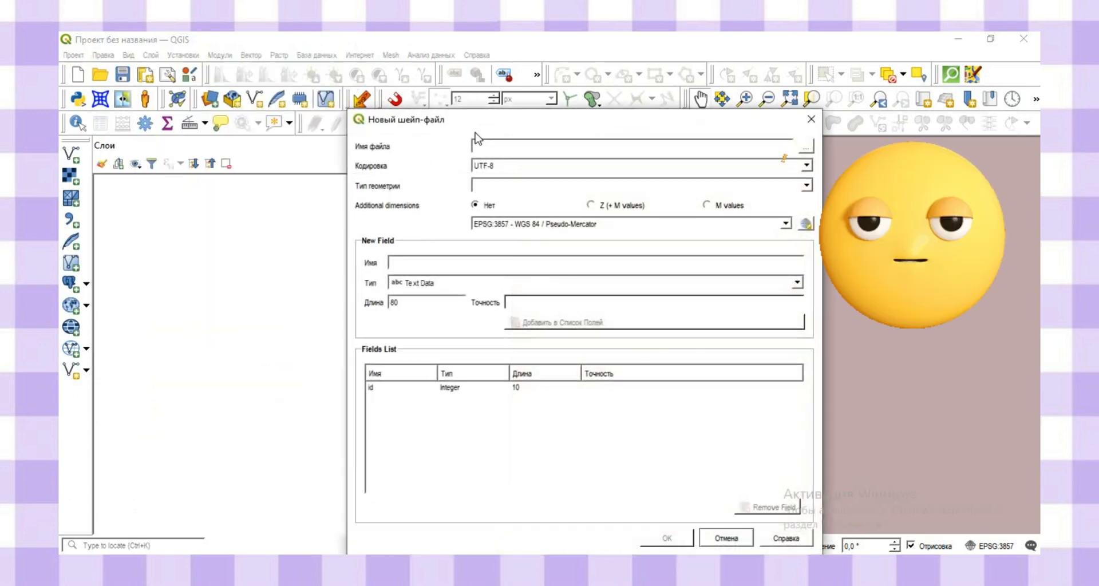
pyautogui.moveTo(371, 75); pyautogui.dragTo(421, 37)
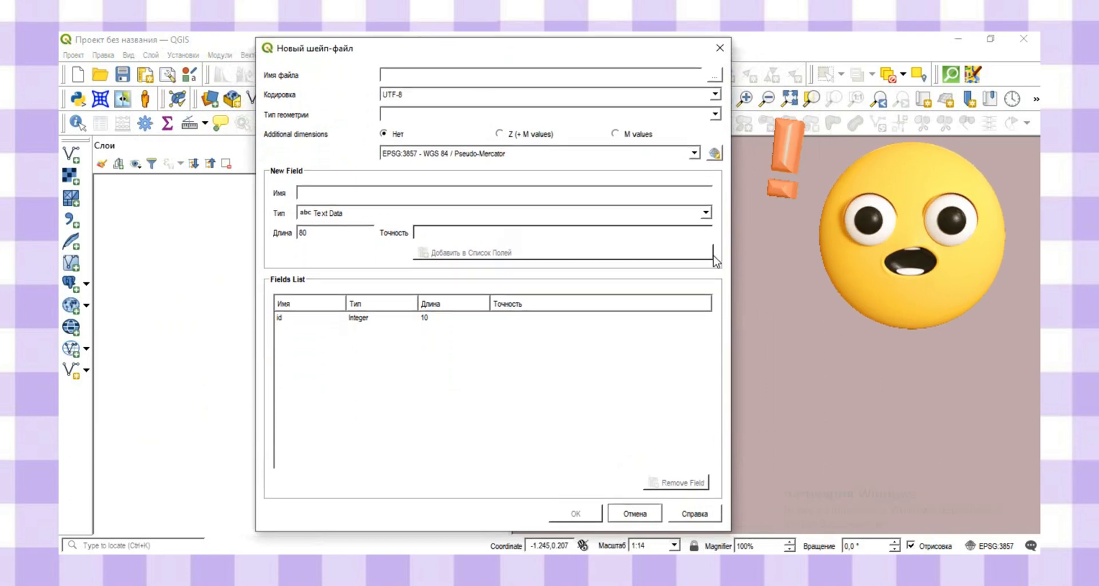
pyautogui.moveTo(731, 290); pyautogui.dragTo(847, 320)
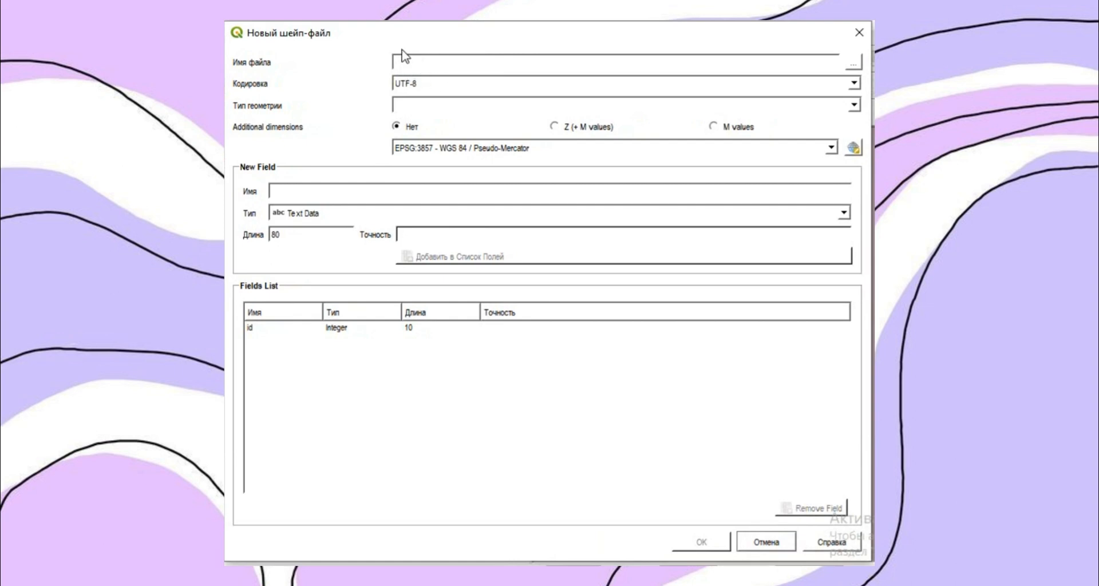
# - Name the new shapefile File 1 and set its save location to the desktop directory named folder
pyautogui.click(427, 69)
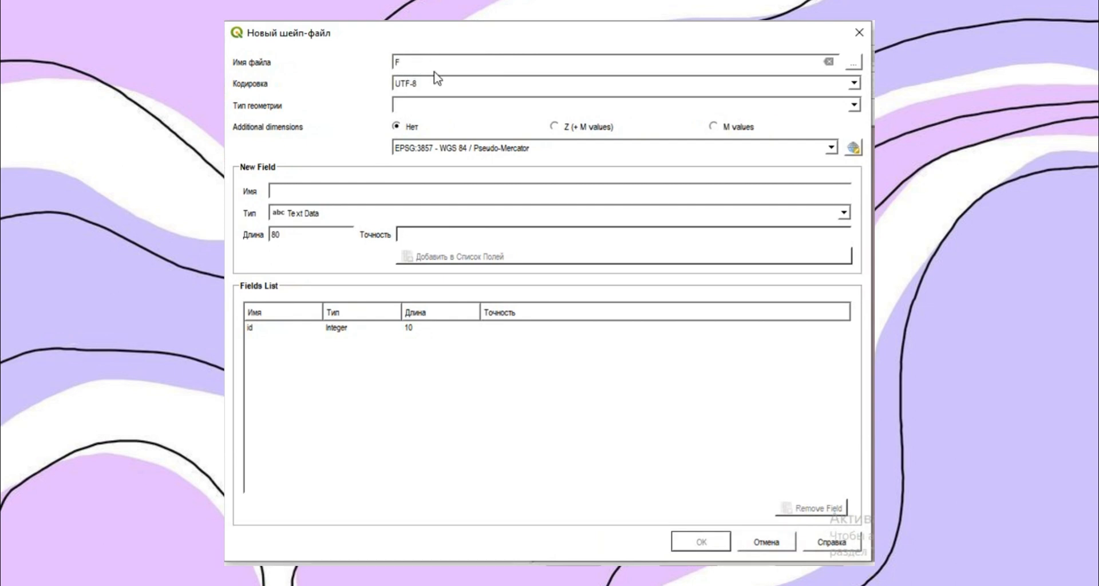
pyautogui.write('File')
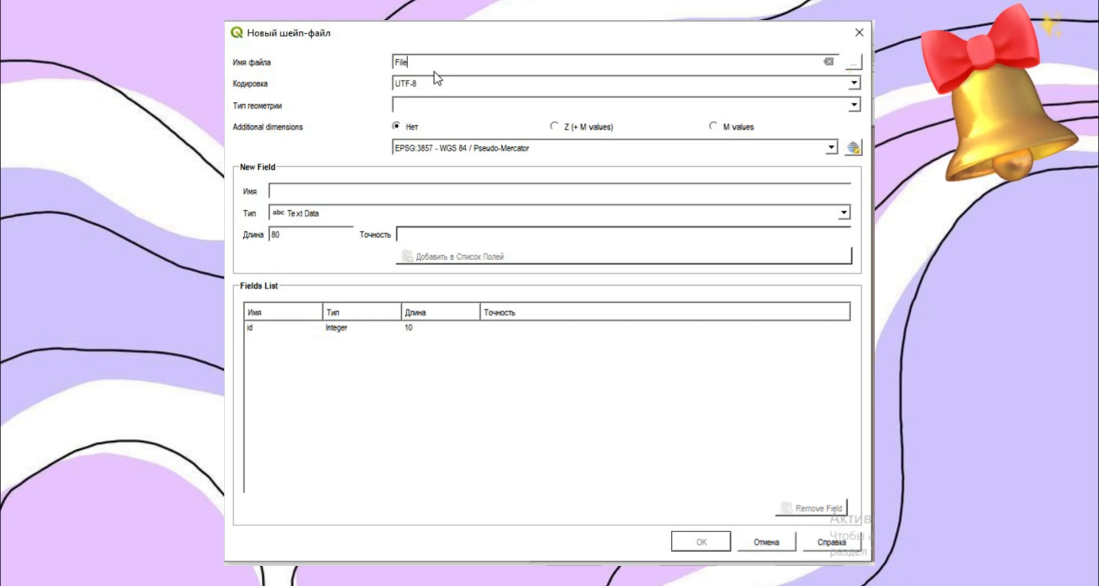
pyautogui.write(' 1')
pyautogui.click(851, 66)
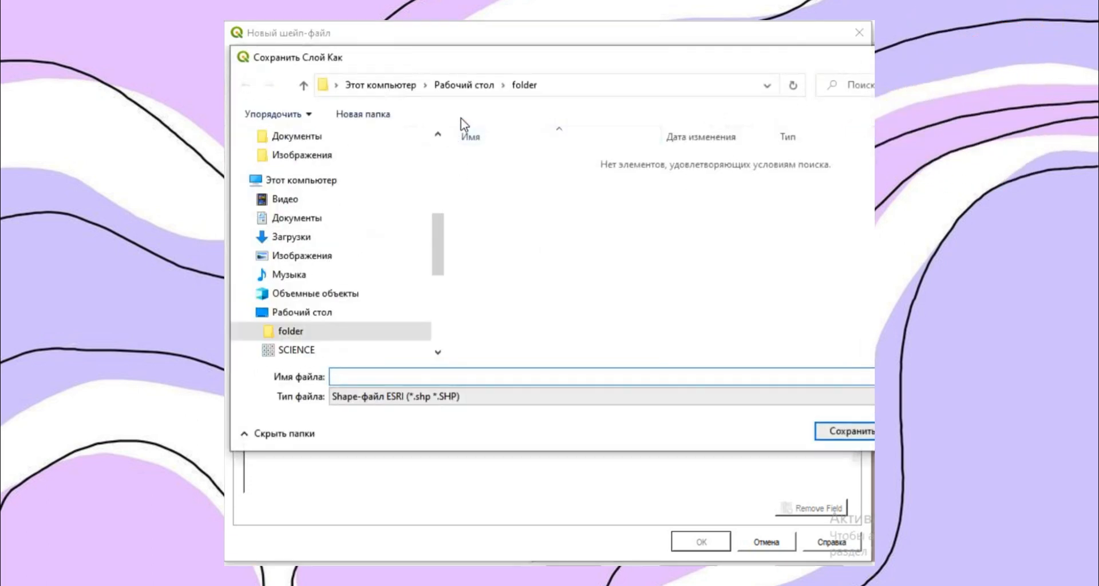
pyautogui.click(473, 88)
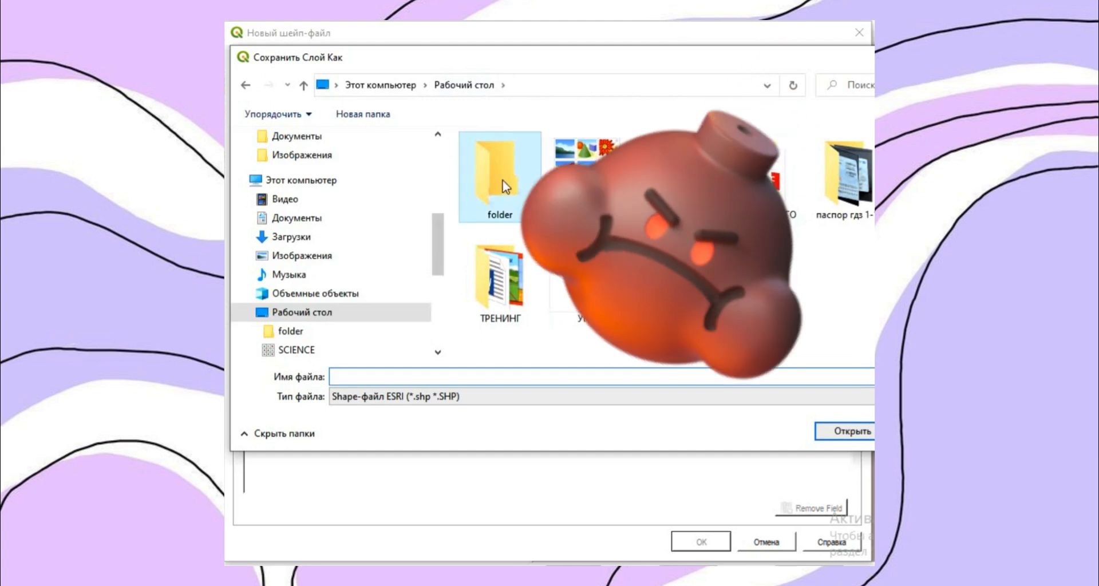
pyautogui.doubleClick(496, 171)
pyautogui.click(440, 376)
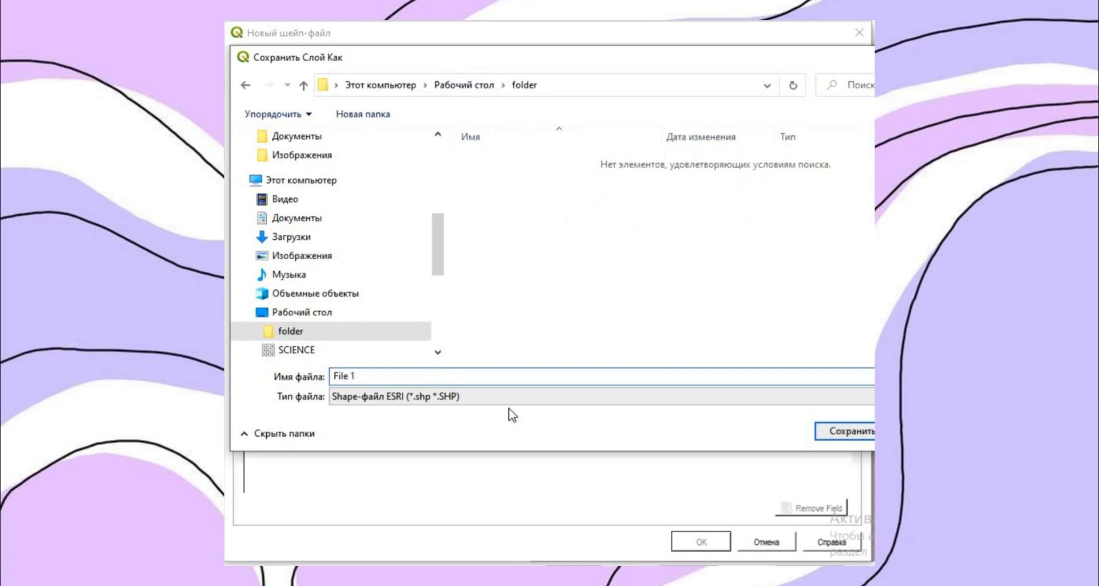
pyautogui.click(848, 430)
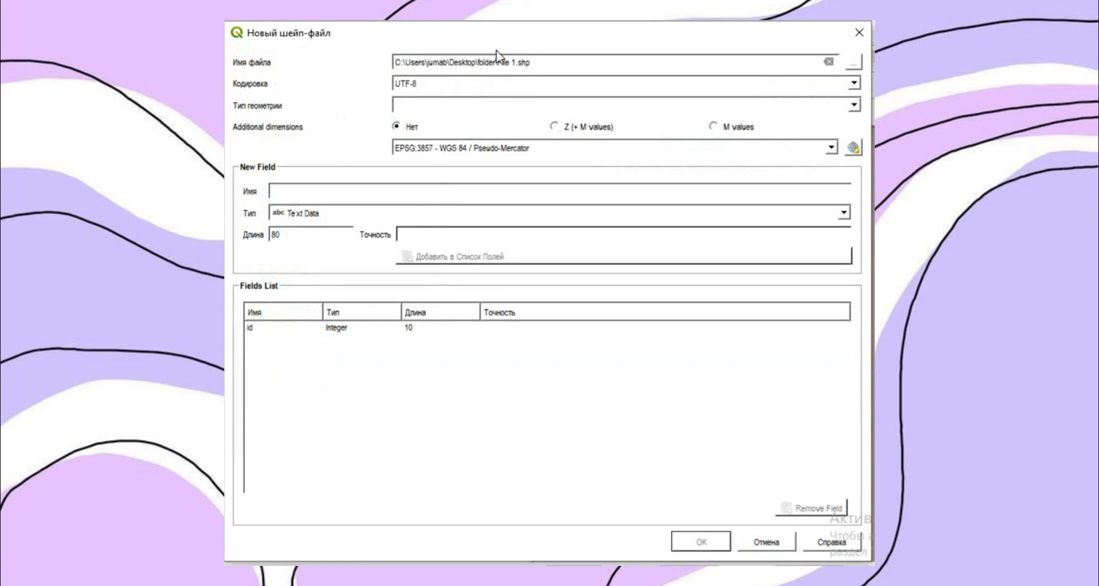
# - Choose UTF-8 as the shapefile's encoding and Точка (point) as its geometry type
pyautogui.click(453, 87)
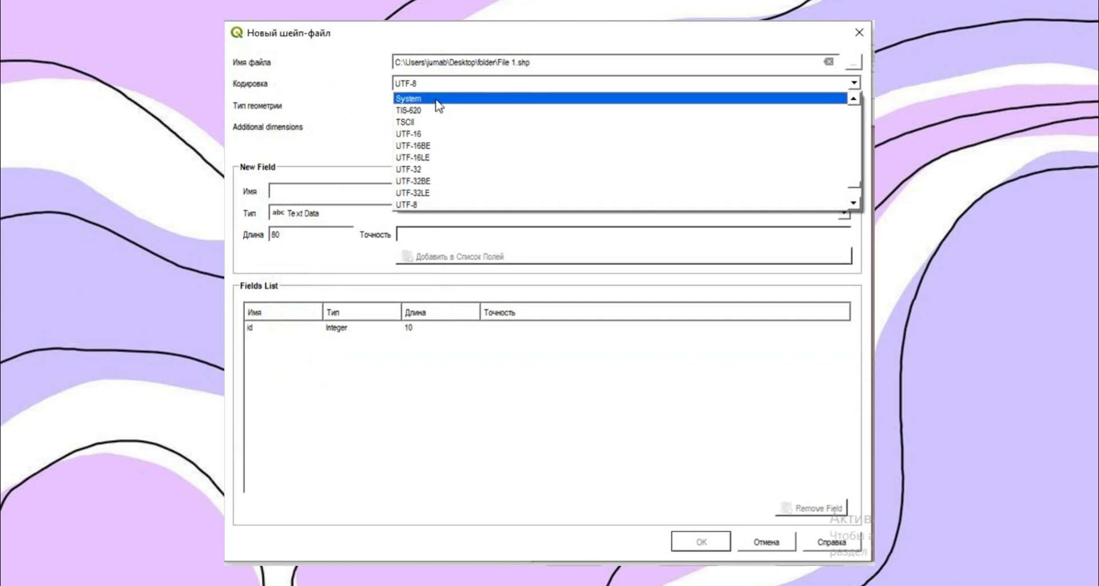
pyautogui.click(422, 206)
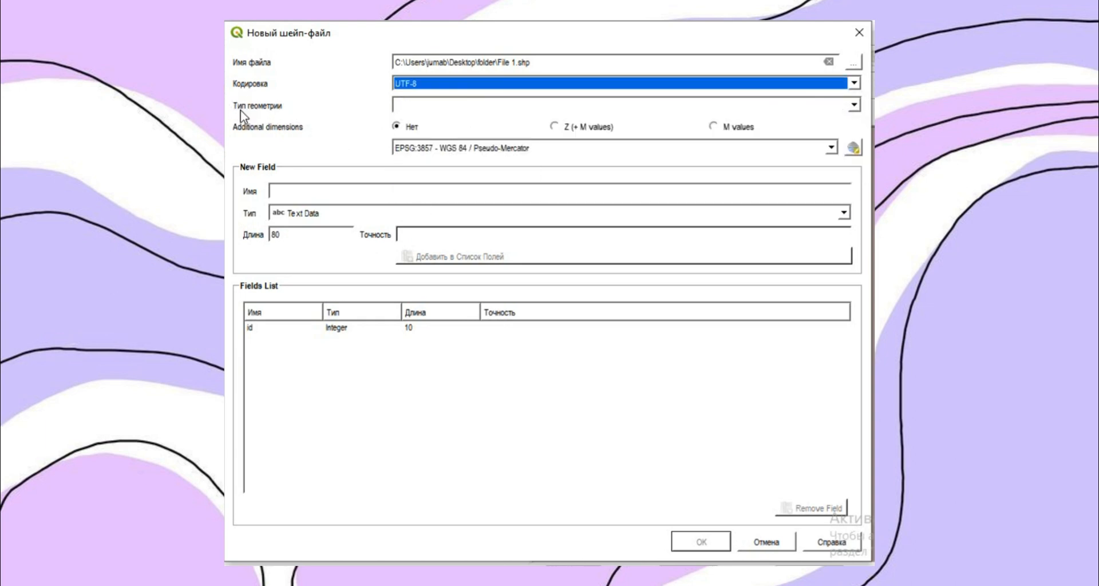
pyautogui.click(854, 105)
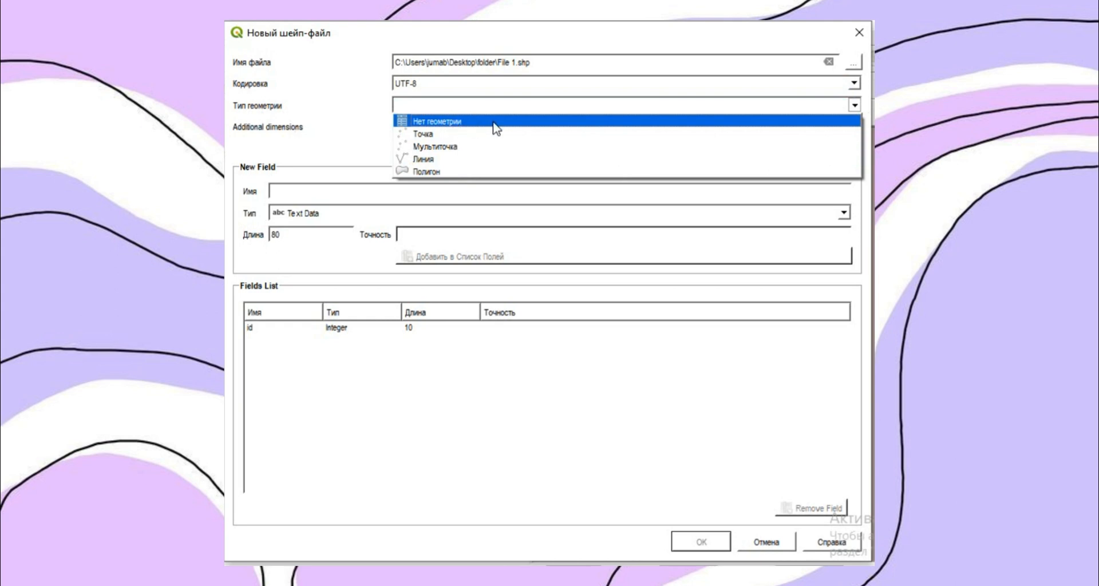
pyautogui.click(426, 134)
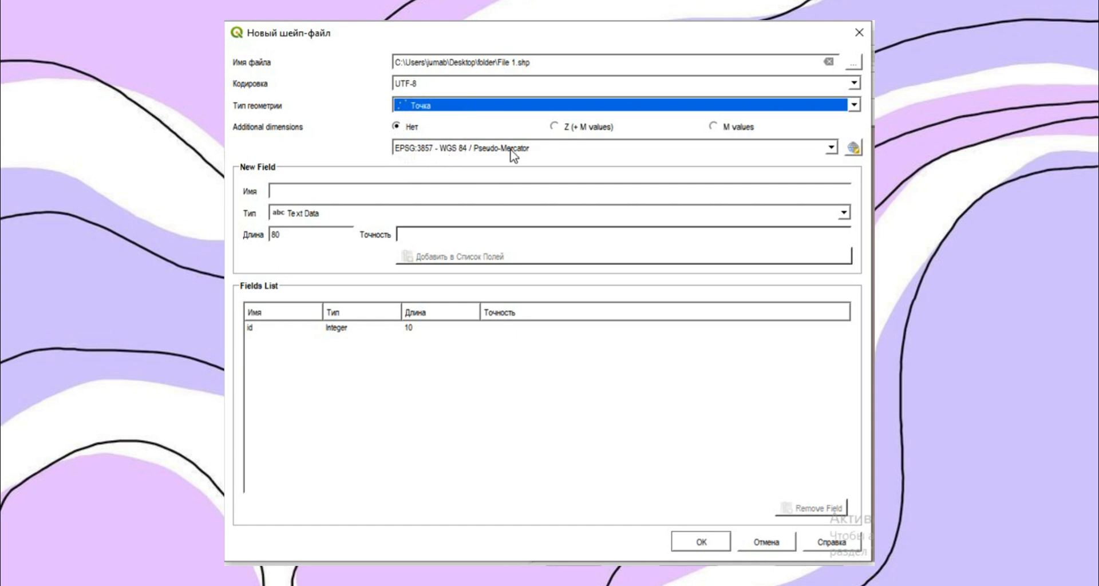
# - Keep EPSG:3857 for the layer, then open the full coordinate system selection and search for 25698
pyautogui.click(832, 147)
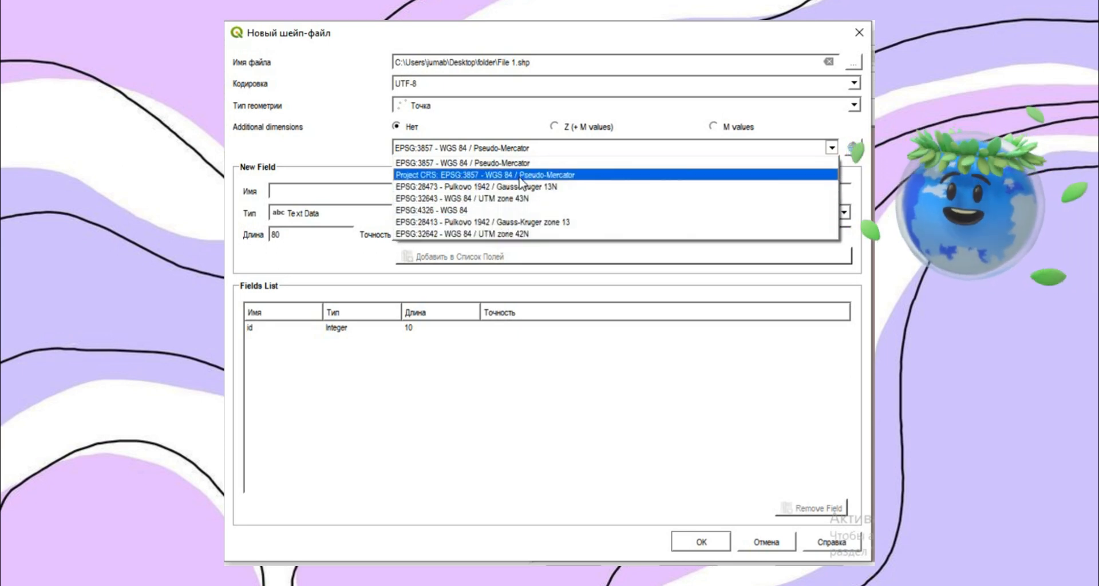
pyautogui.click(533, 148)
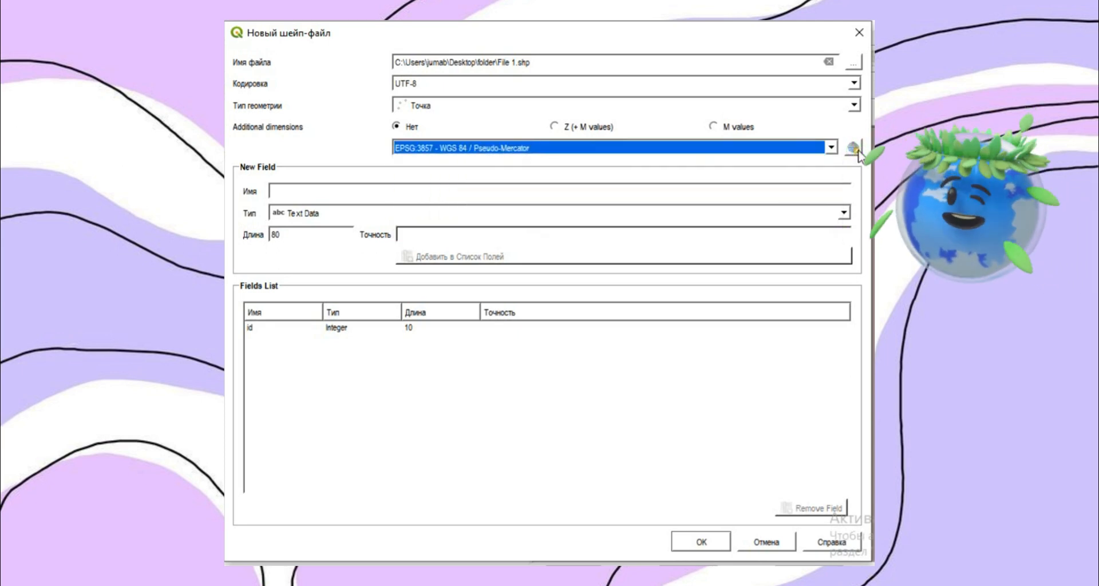
pyautogui.click(858, 153)
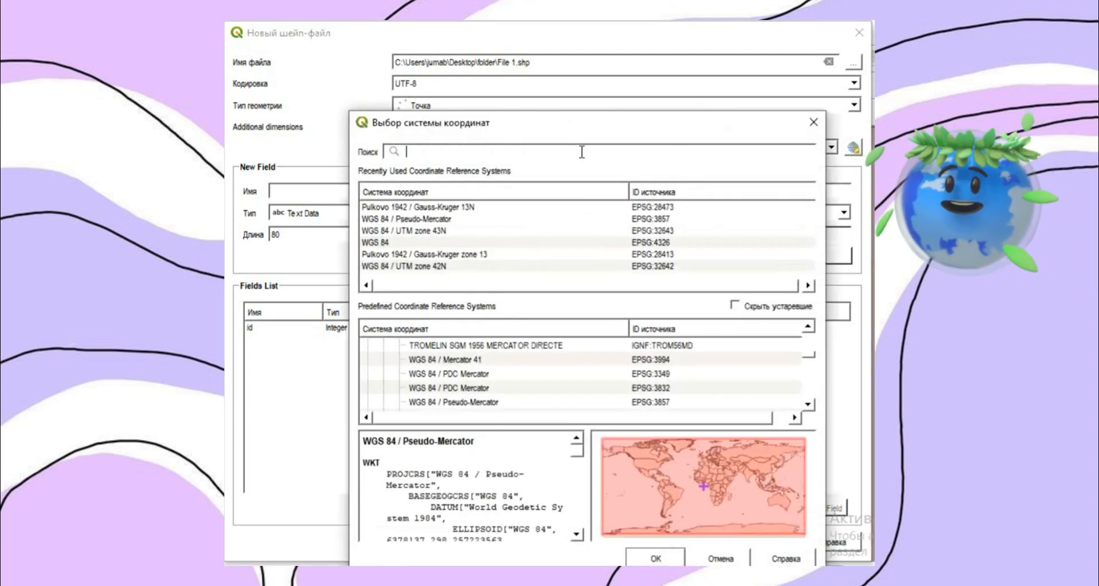
pyautogui.click(581, 152)
pyautogui.write('25698')
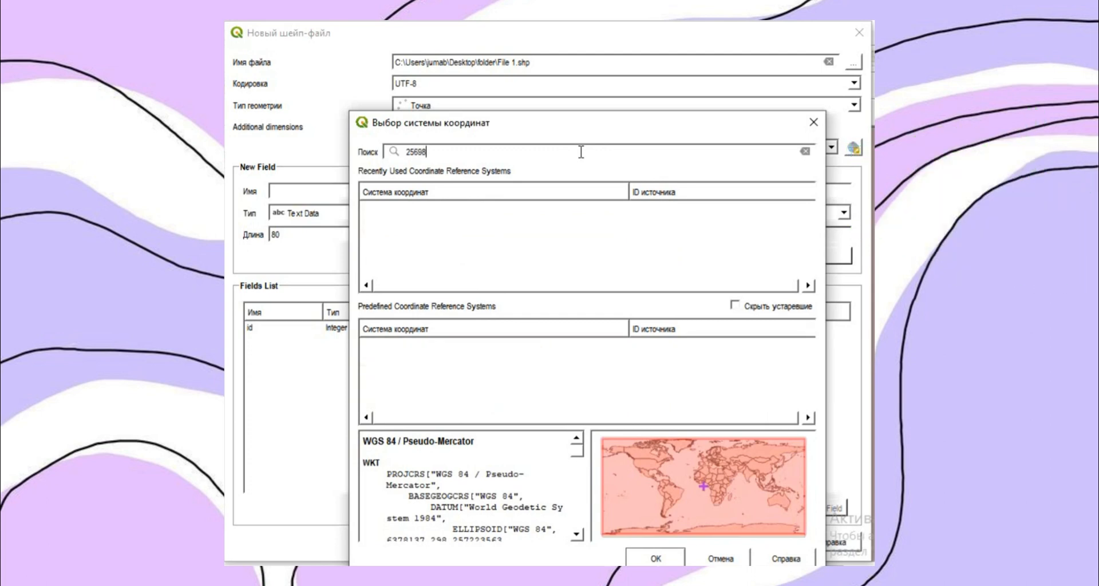
# - Change the coordinate system search to 2845 and select NAD83(HARN) / Texas North Central
pyautogui.press('BackSpace')
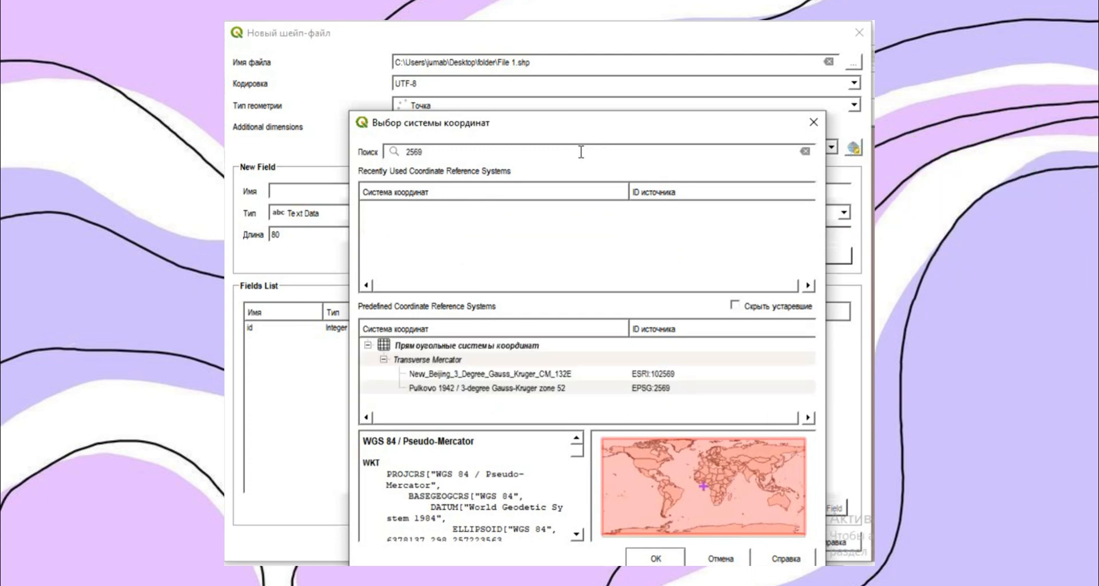
pyautogui.press('BackSpace')
pyautogui.press('BackSpace')
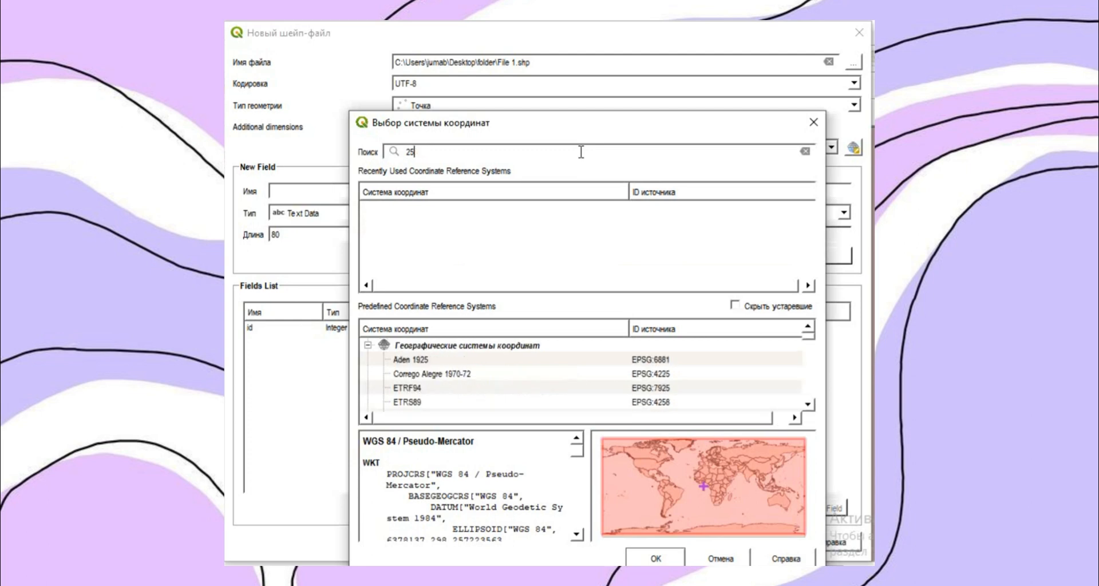
pyautogui.press('BackSpace')
pyautogui.write('8')
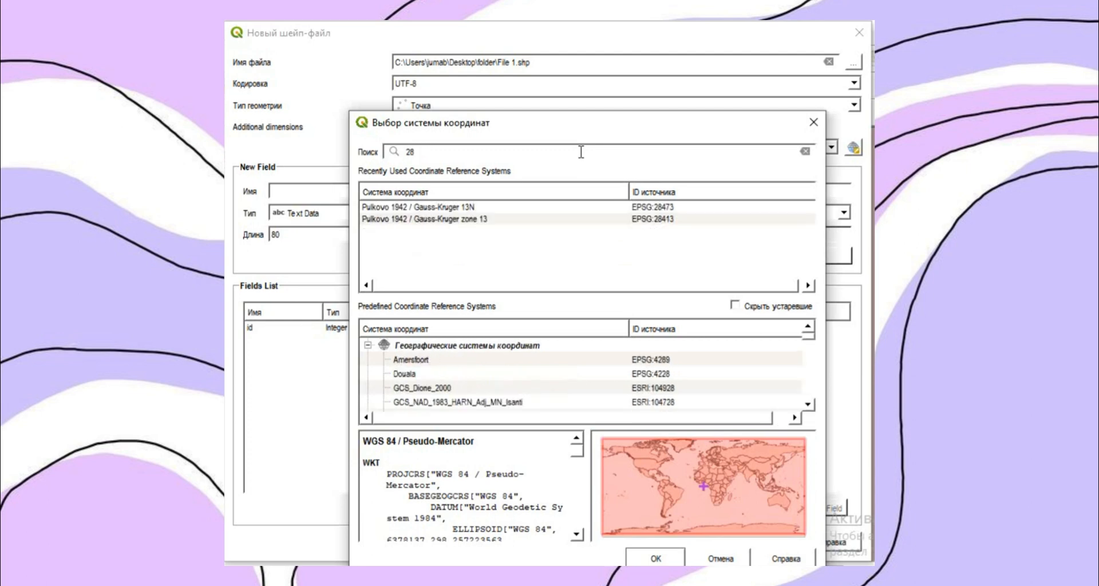
pyautogui.write('4')
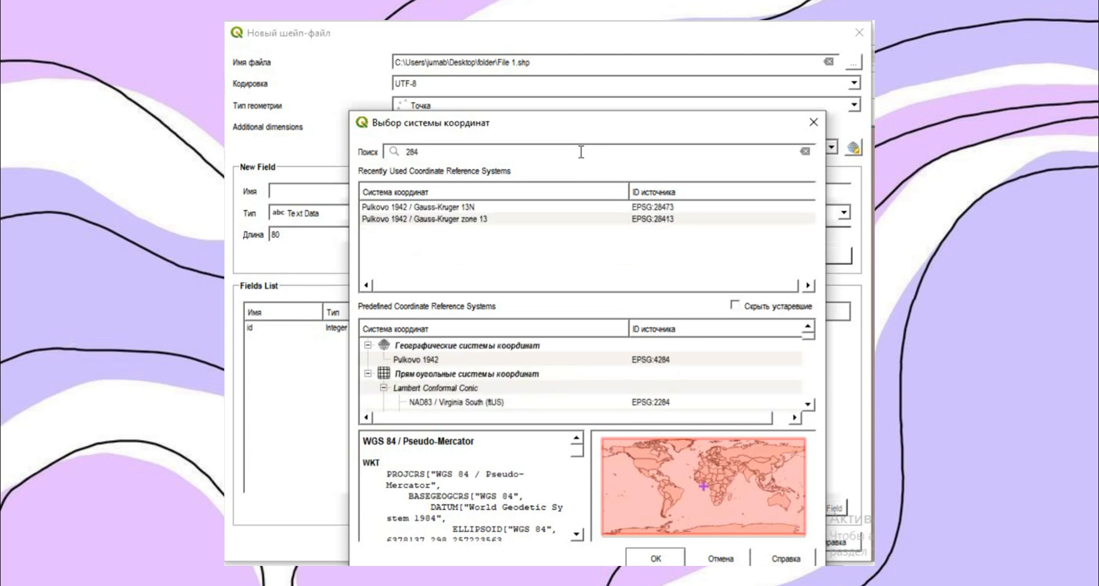
pyautogui.write('5')
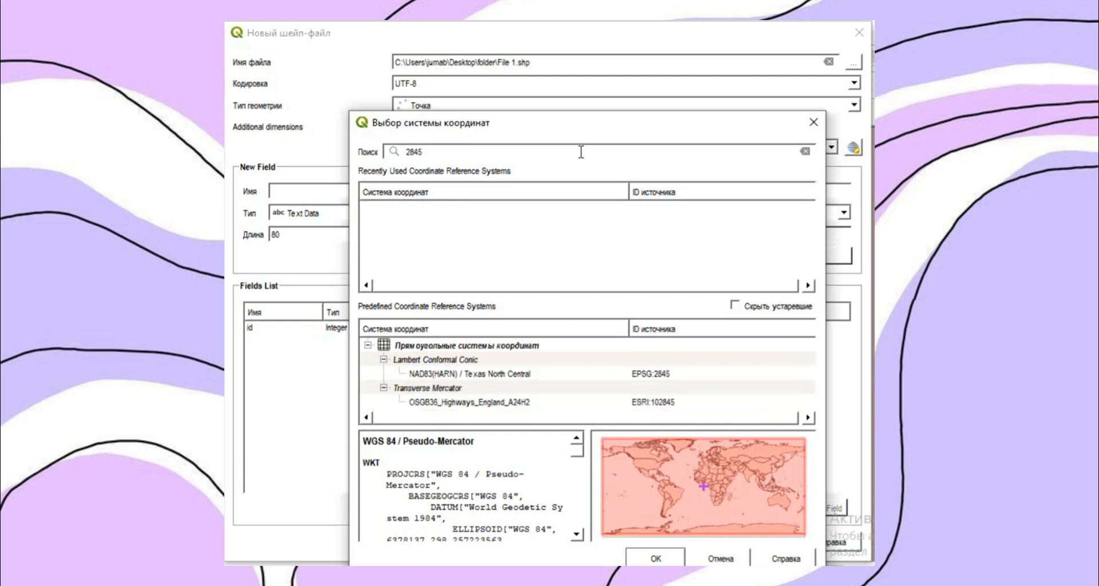
pyautogui.click(667, 376)
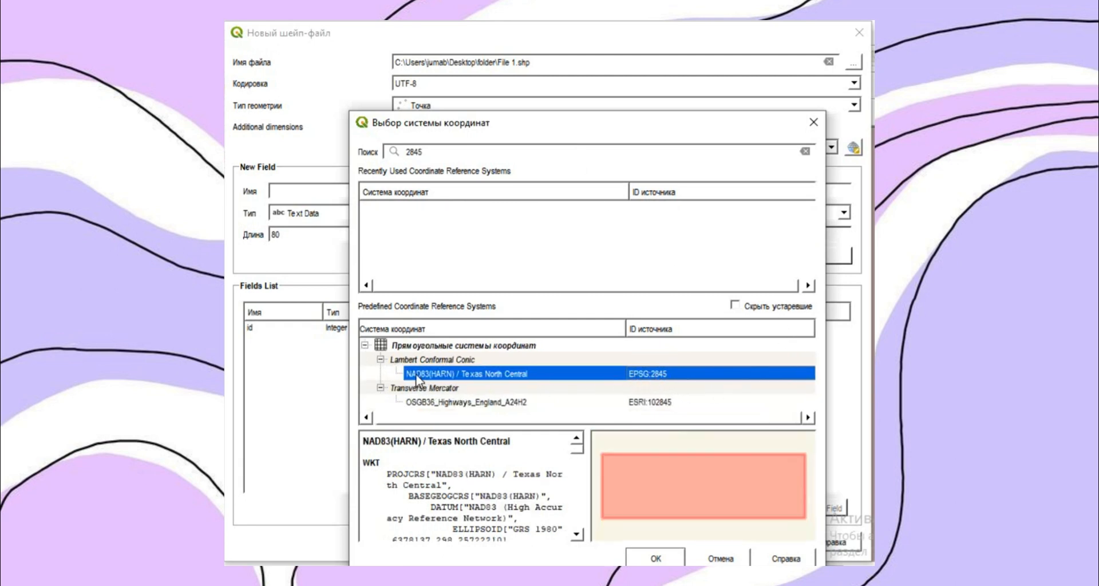
# - Search the coordinate systems for 3857 and select WGS 84 / Pseudo-Mercator
pyautogui.click(444, 153)
pyautogui.press('BackSpace')
pyautogui.press('BackSpace')
pyautogui.press('BackSpace')
pyautogui.press('BackSpace')
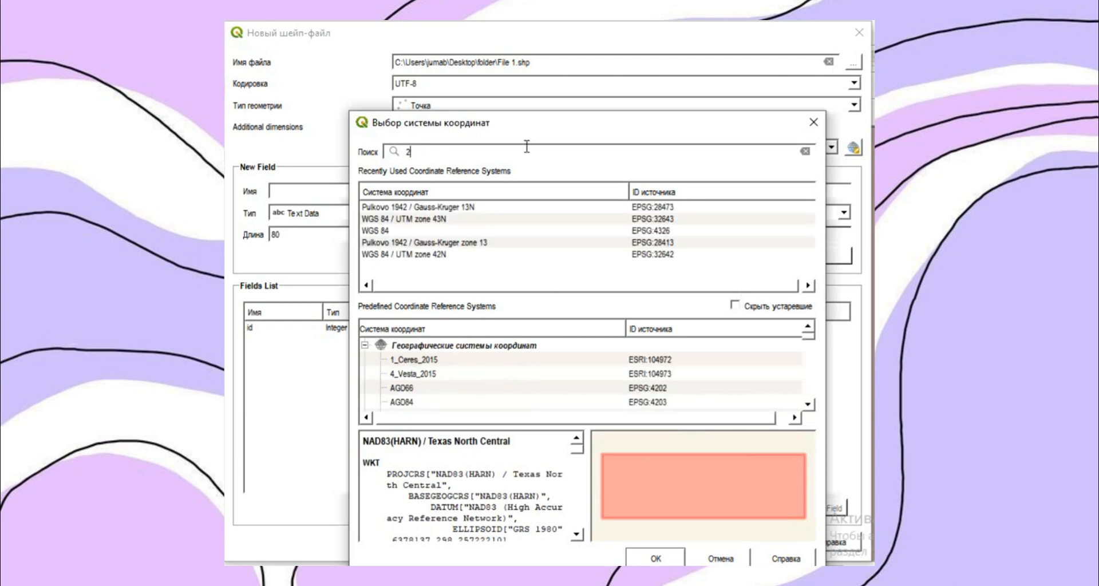
pyautogui.write('3857')
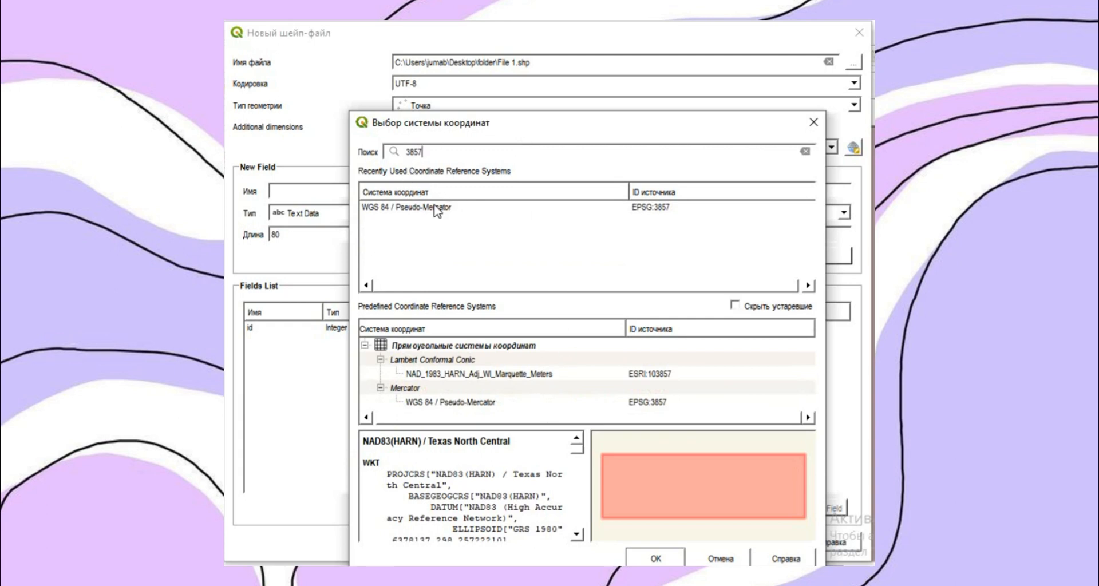
pyautogui.click(480, 212)
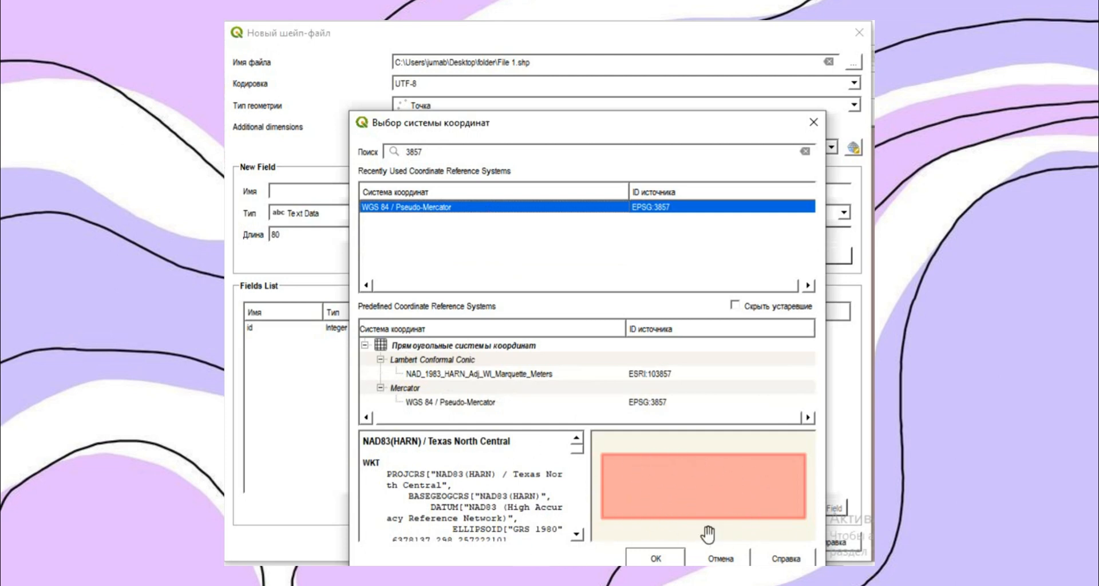
pyautogui.click(691, 212)
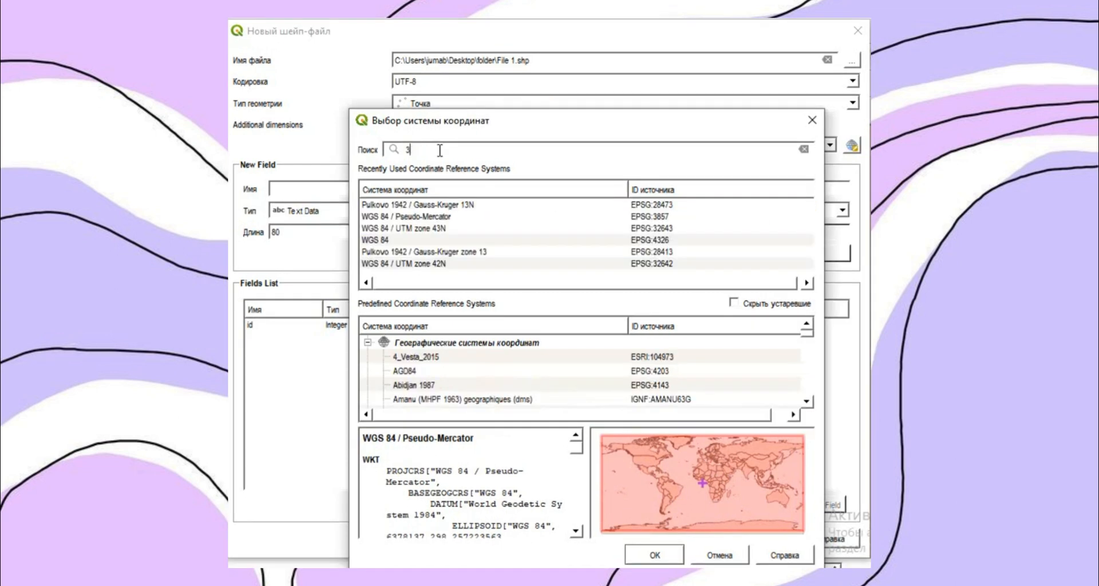
# - Clear the coordinate system search, pick WGS 84 / Pseudo-Mercator from the recently used systems and apply it to the layer
pyautogui.press('BackSpace')
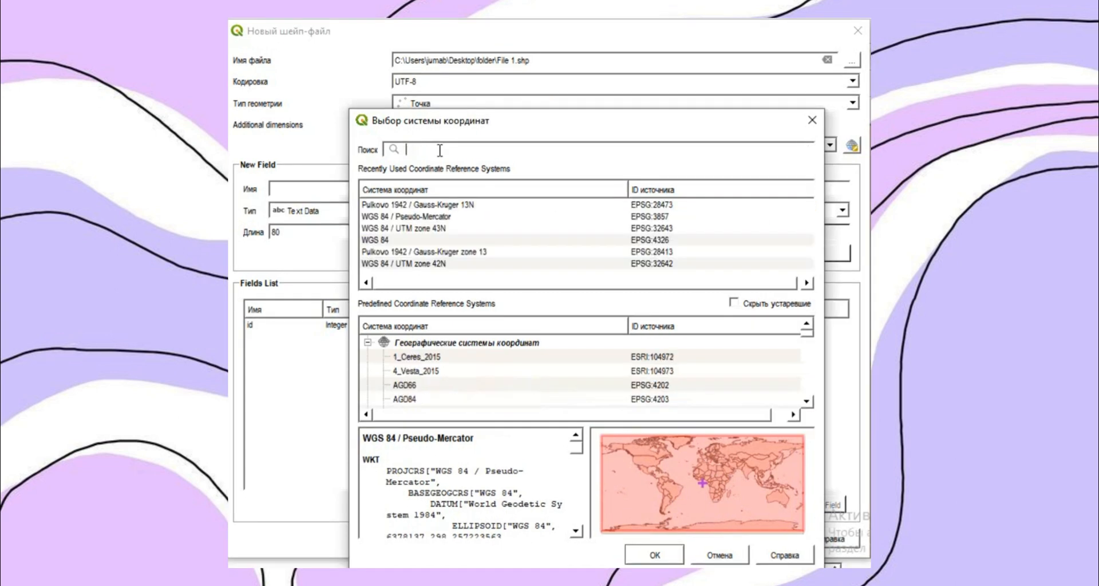
pyautogui.click(447, 235)
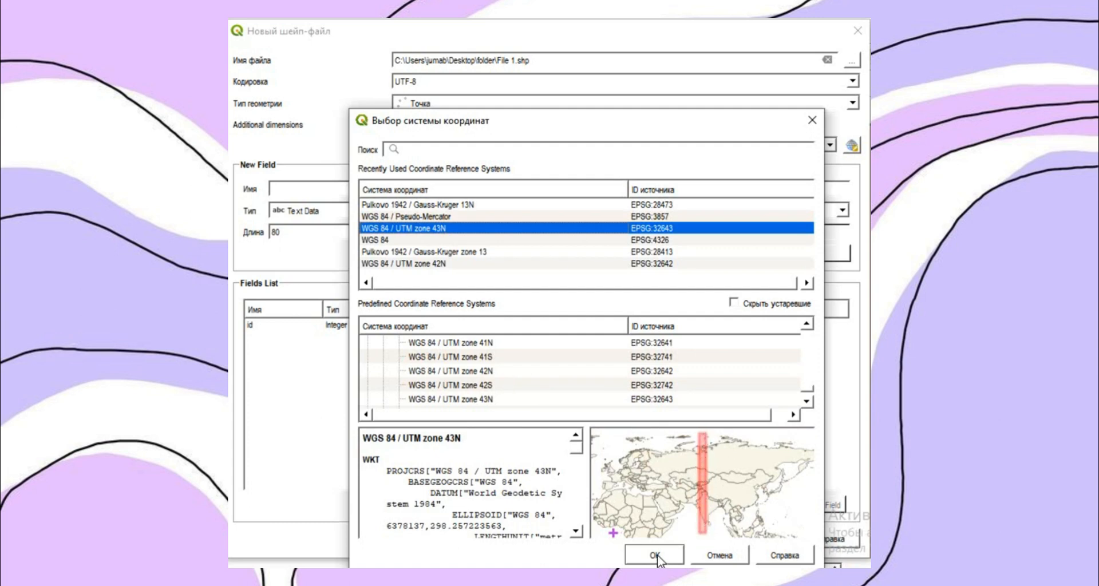
pyautogui.click(650, 215)
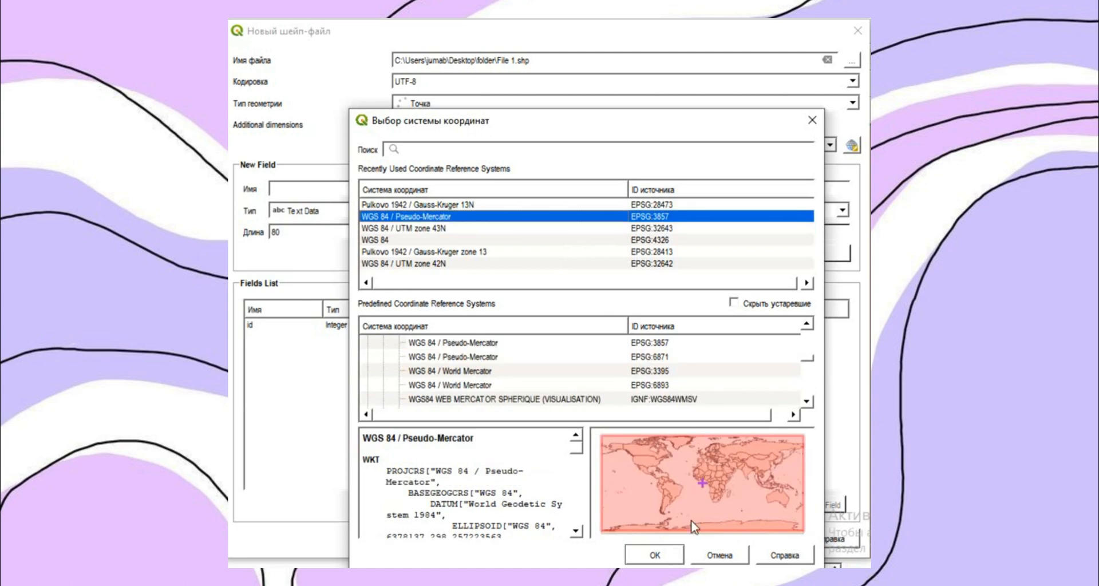
pyautogui.click(669, 558)
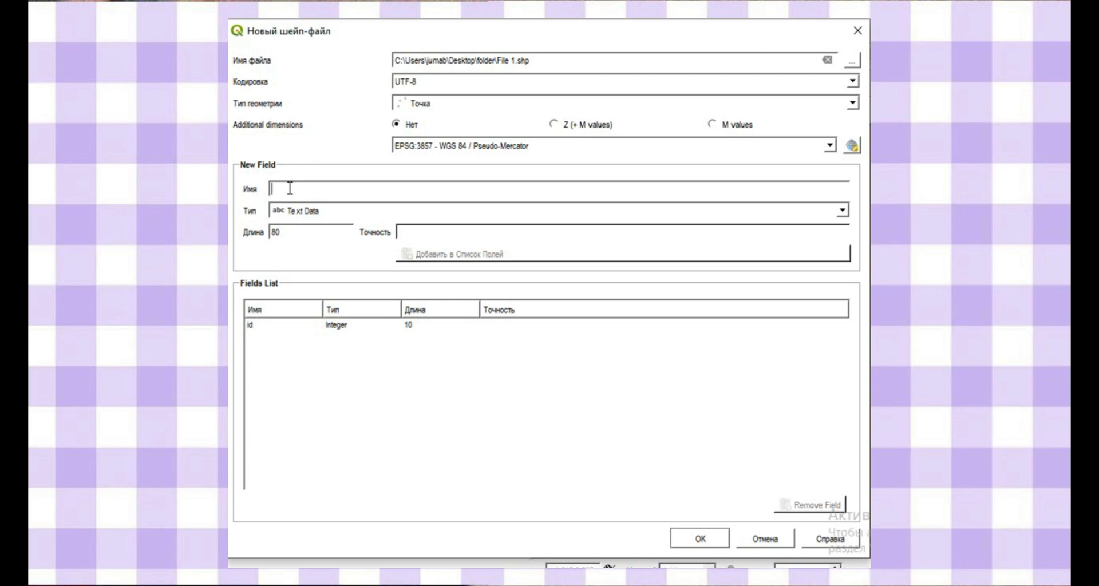
# - Add a new field named Пункт 1 with type Text Data and length 80 to the shapefile's field list
pyautogui.write('п')
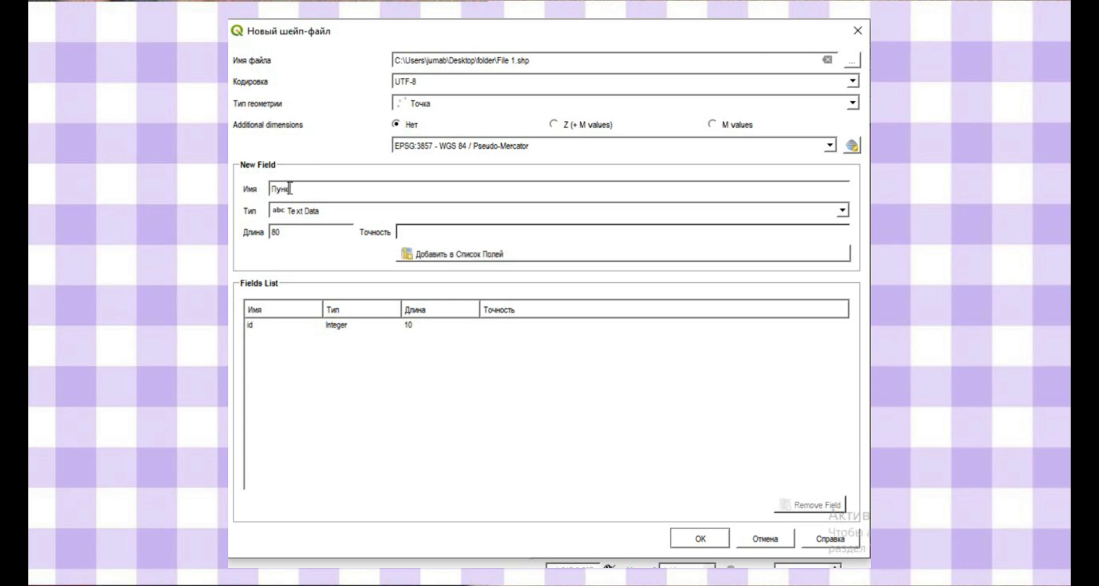
pyautogui.click(342, 211)
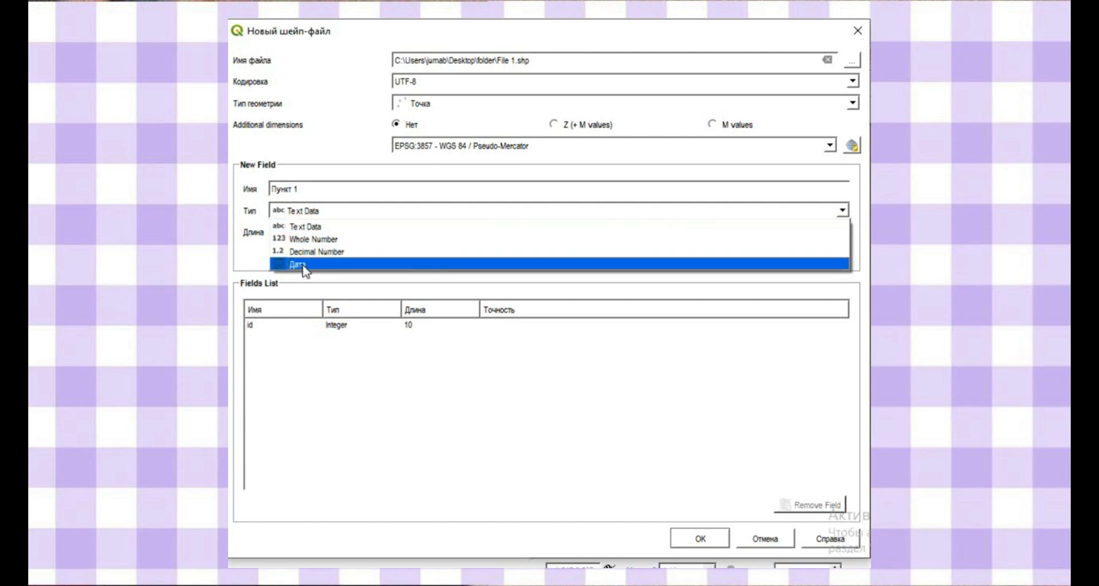
pyautogui.click(321, 212)
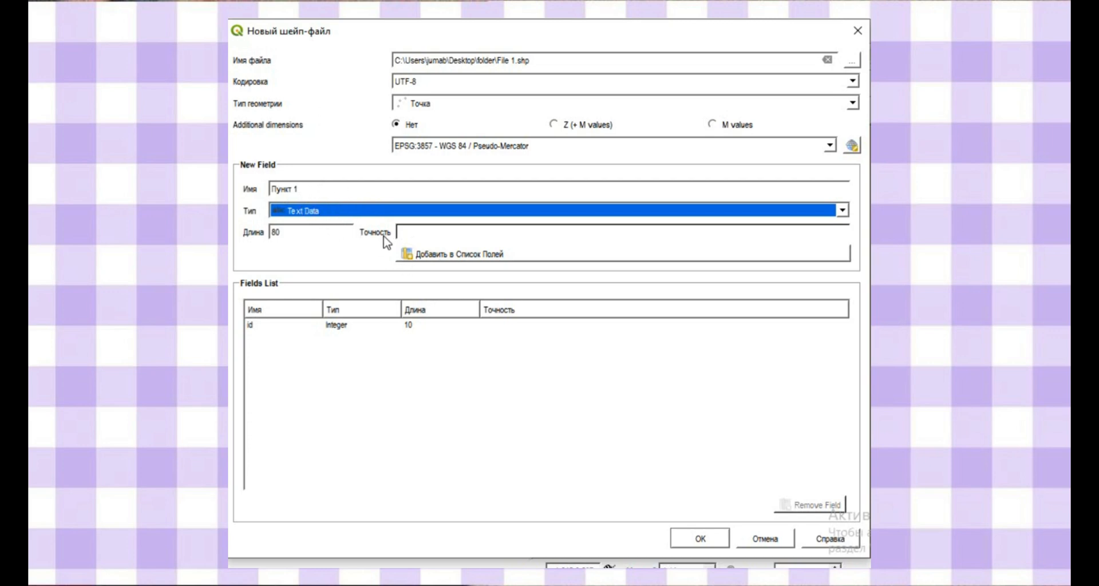
pyautogui.click(484, 256)
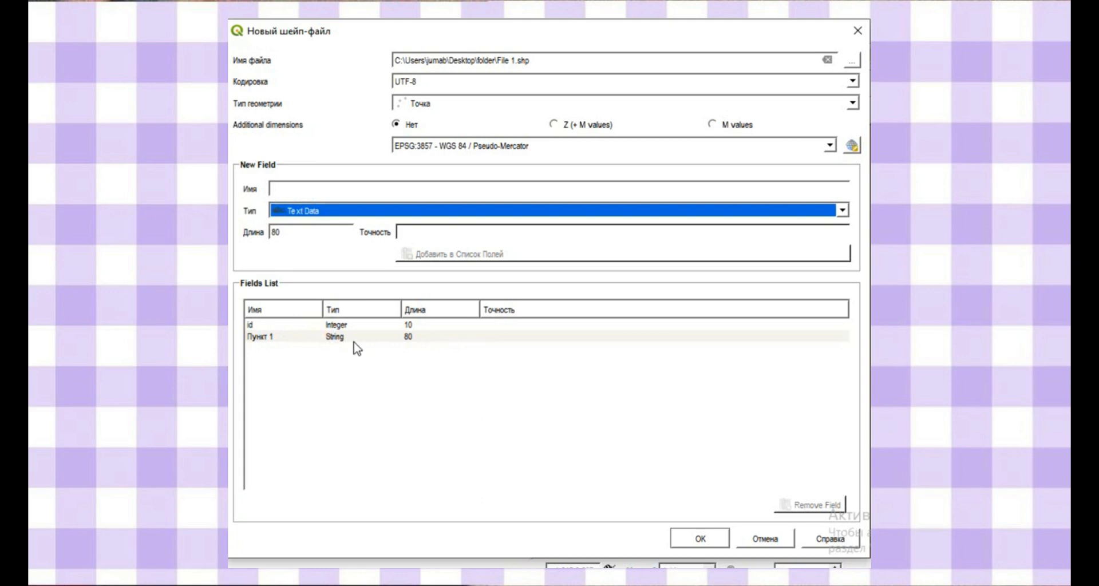
# - Remove the id field from the field list and create the shapefile layer
pyautogui.click(299, 325)
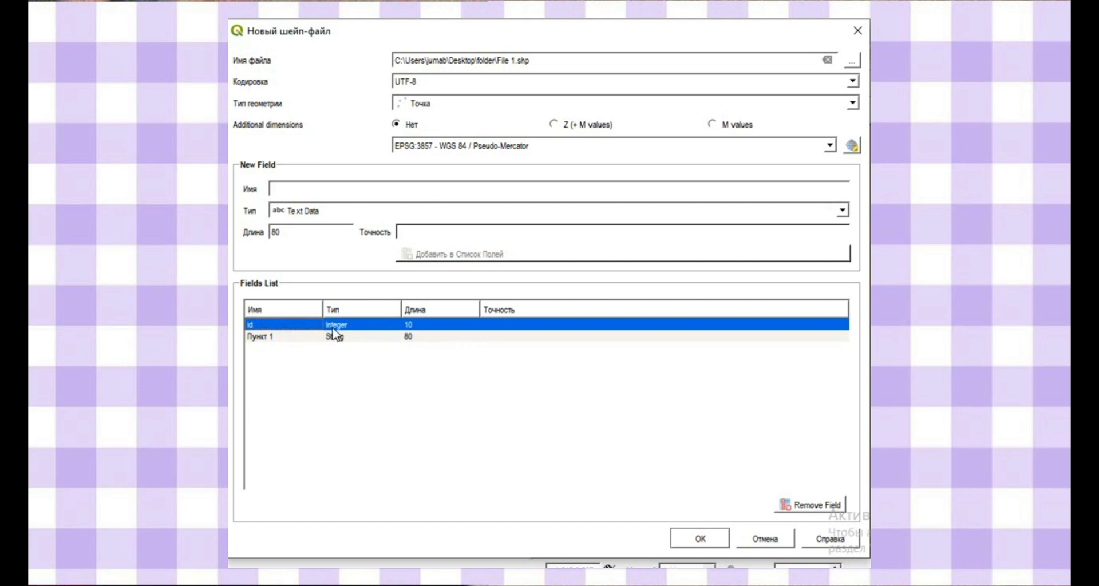
pyautogui.click(269, 339)
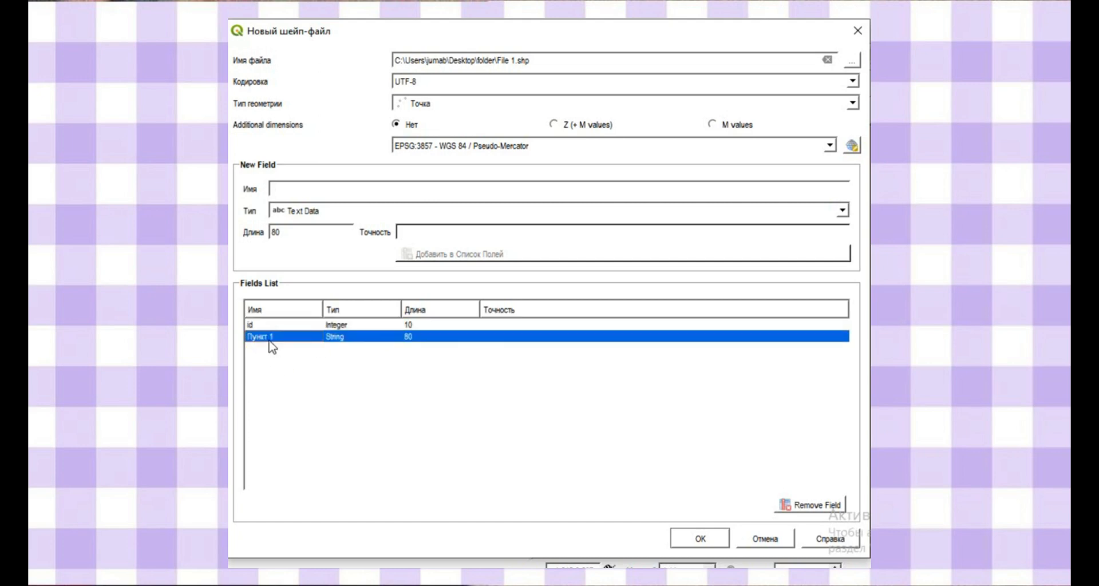
pyautogui.click(359, 324)
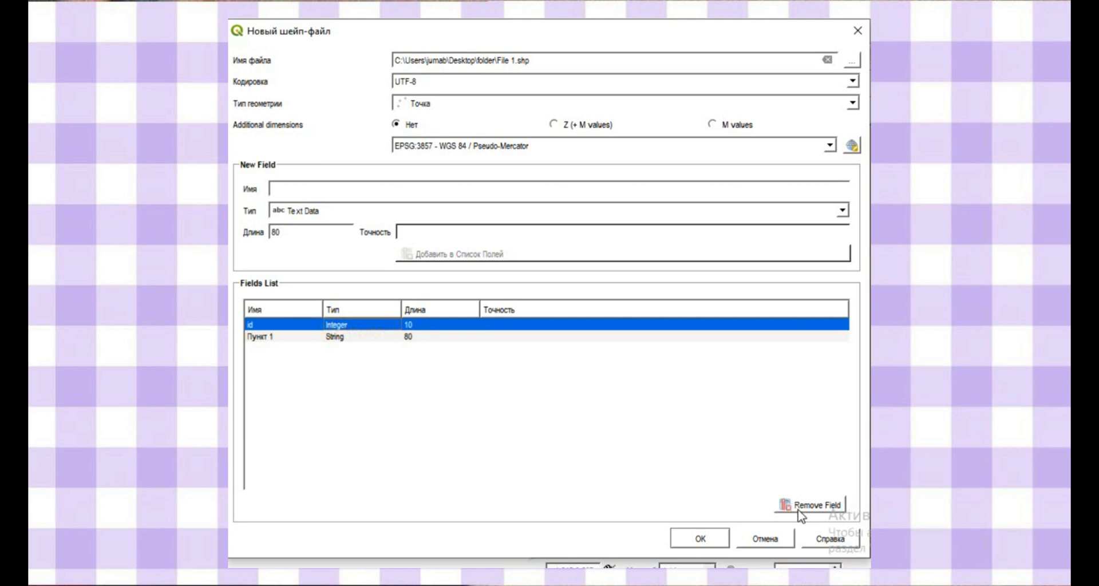
pyautogui.click(823, 506)
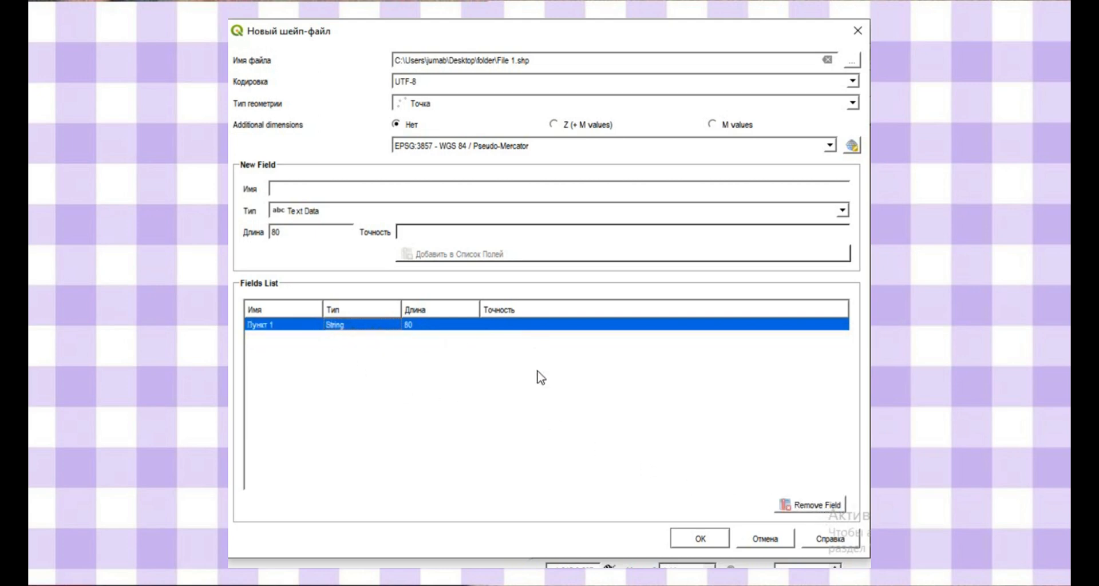
pyautogui.click(700, 539)
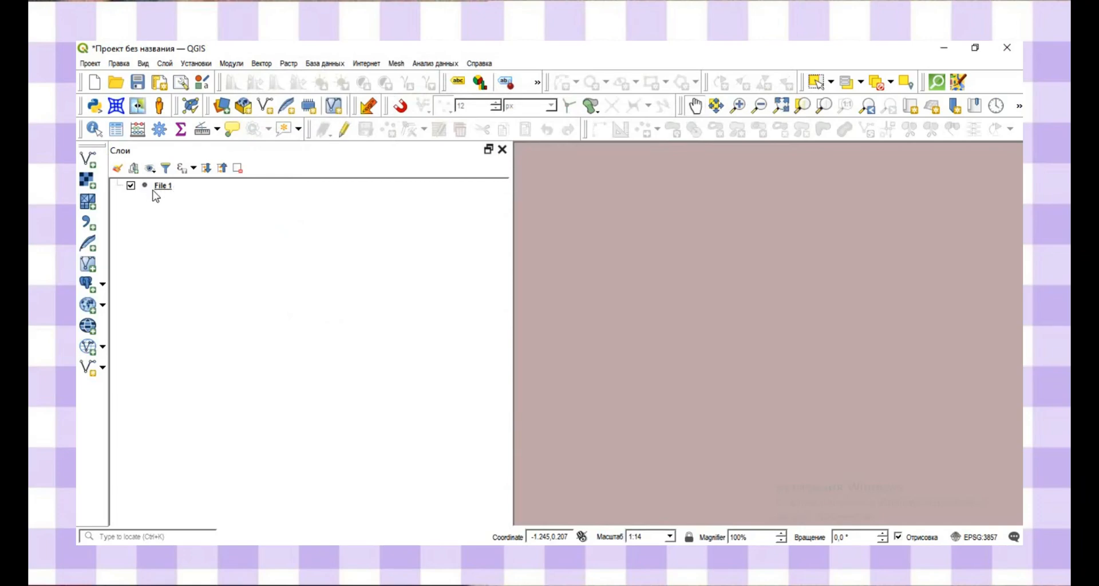
# - View the attribute table of the File 1 layer in a smaller window beside the layer list, and close it
pyautogui.click(186, 183)
pyautogui.rightClick(186, 182)
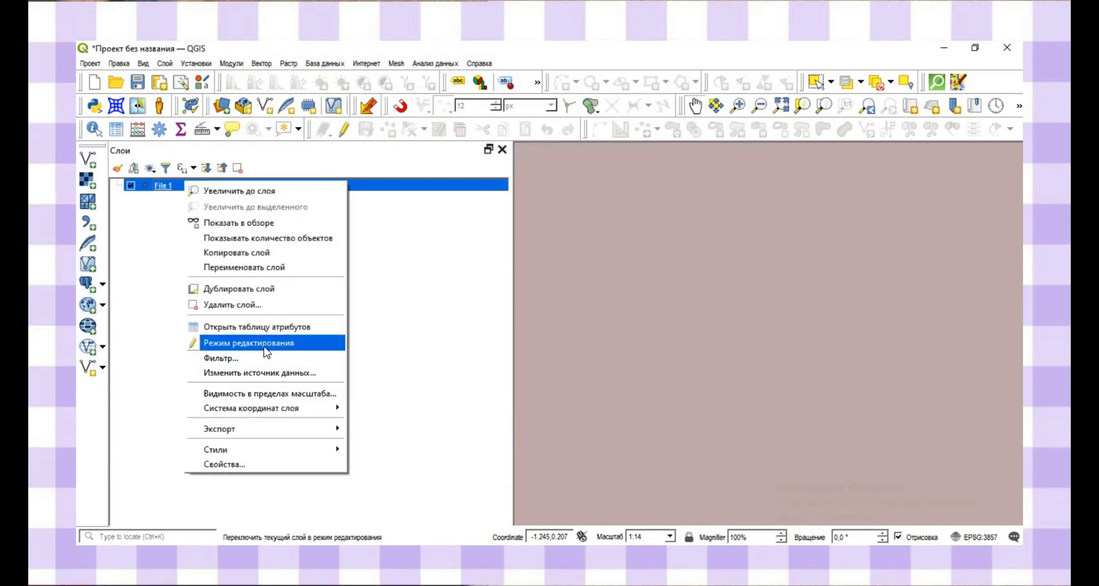
pyautogui.click(267, 328)
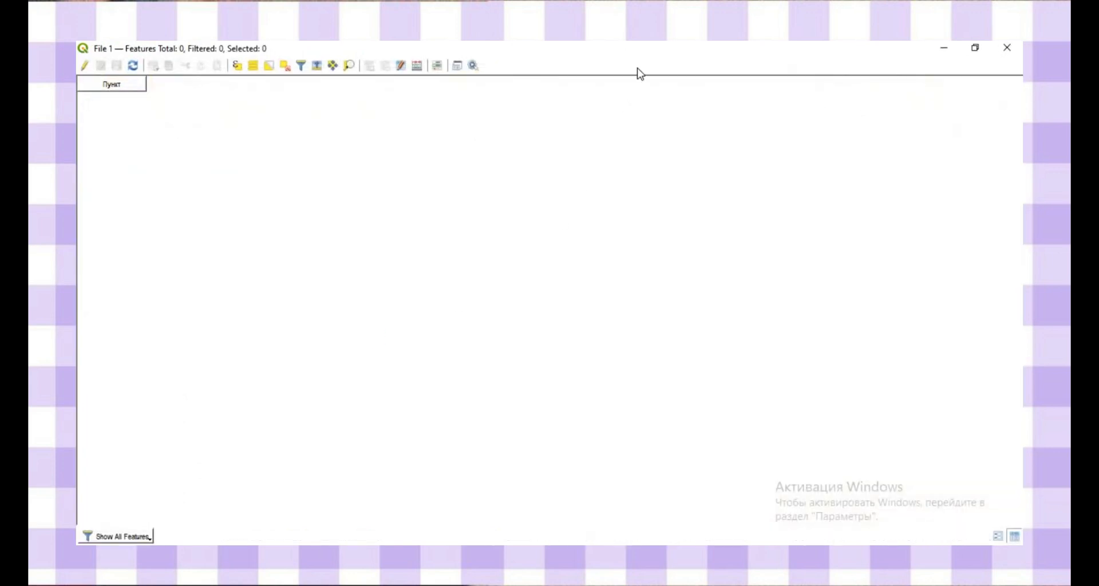
pyautogui.moveTo(640, 73); pyautogui.dragTo(557, 134)
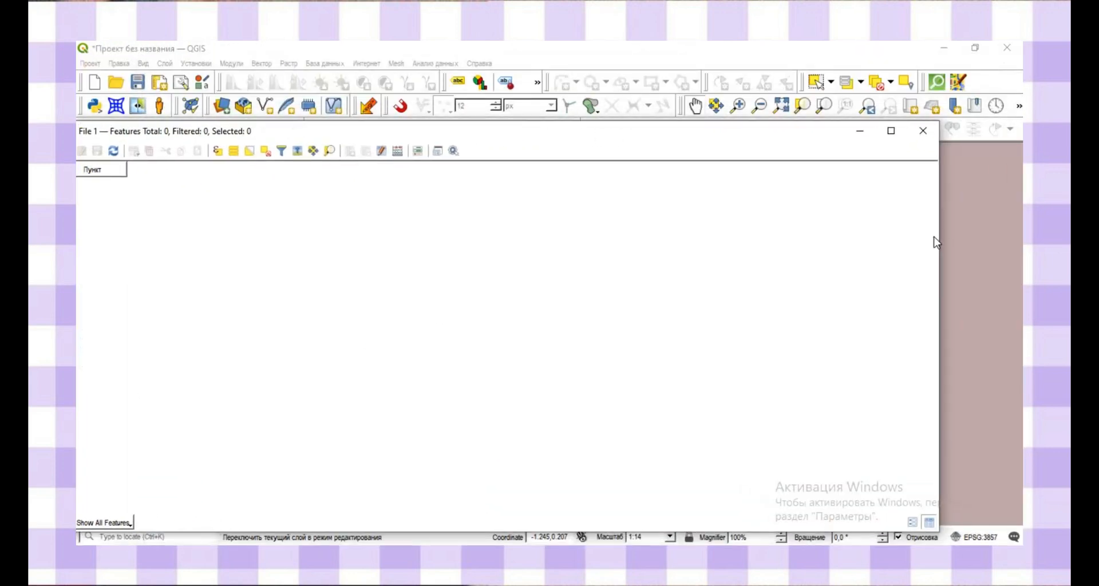
pyautogui.moveTo(938, 245); pyautogui.dragTo(261, 246)
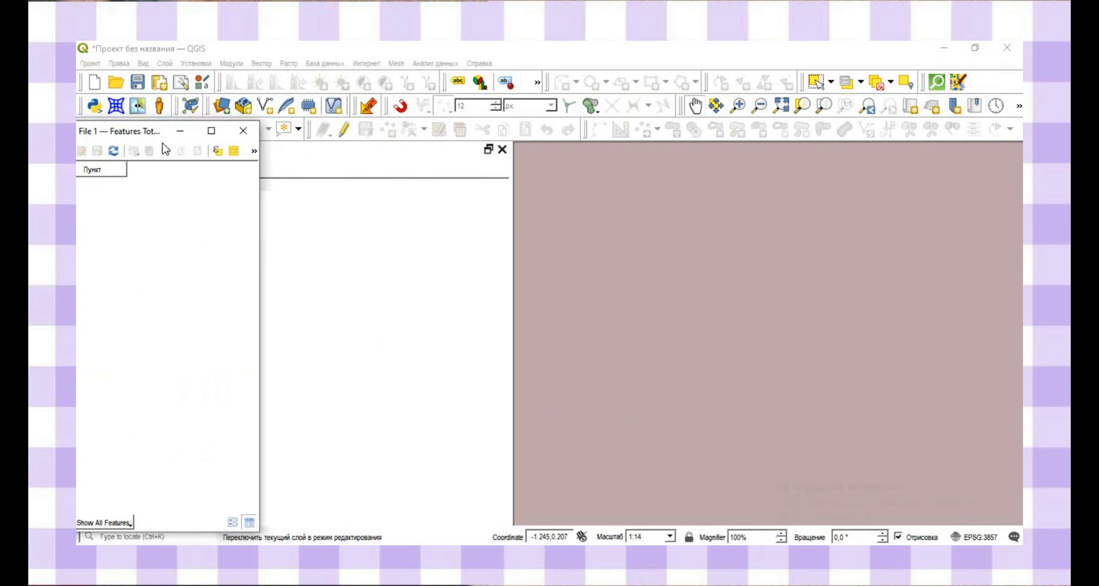
pyautogui.moveTo(171, 137); pyautogui.dragTo(364, 170)
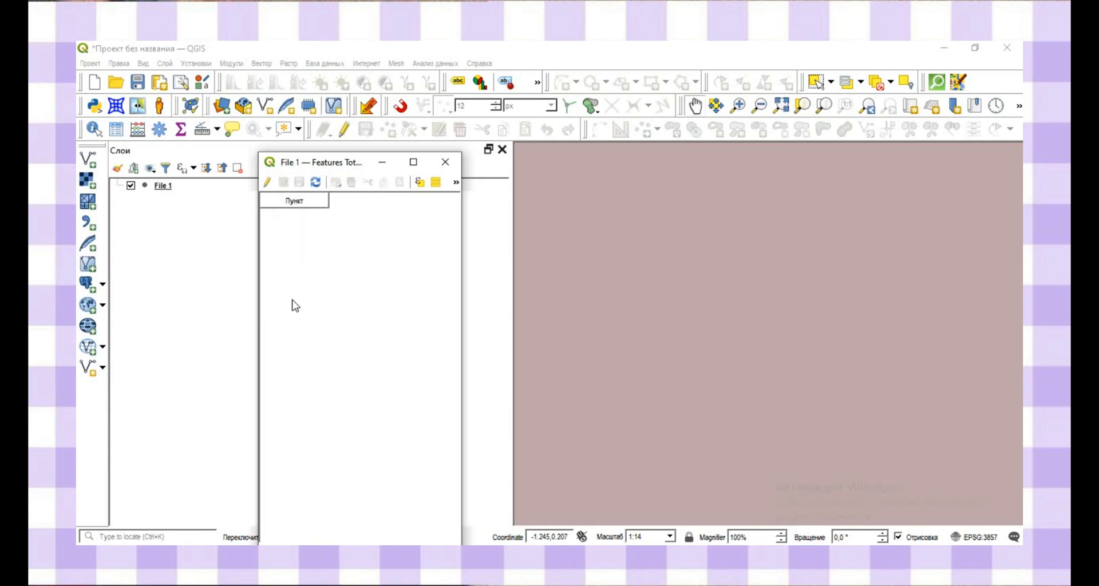
pyautogui.click(446, 162)
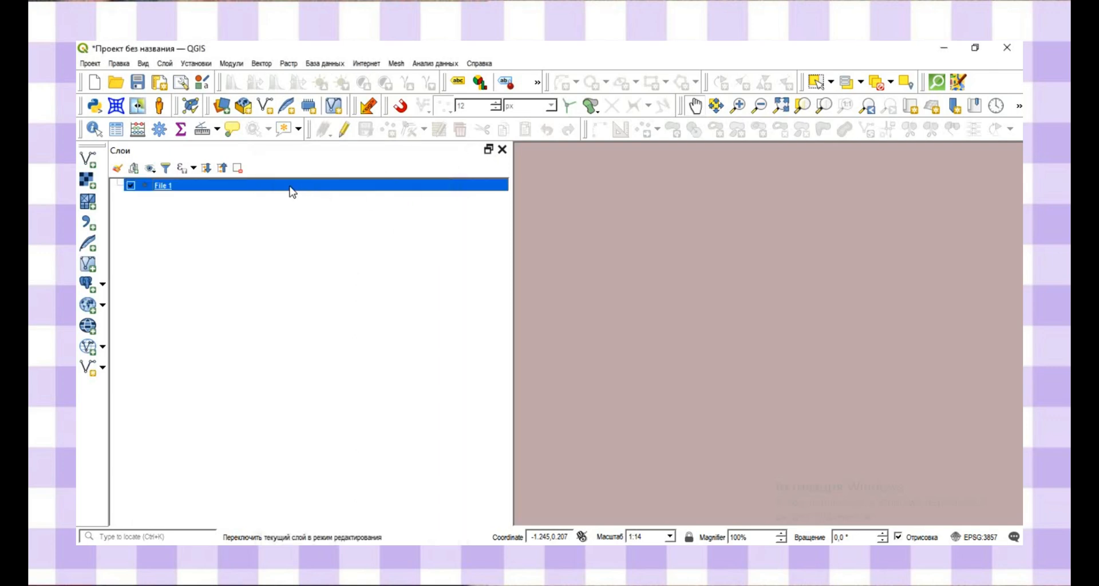